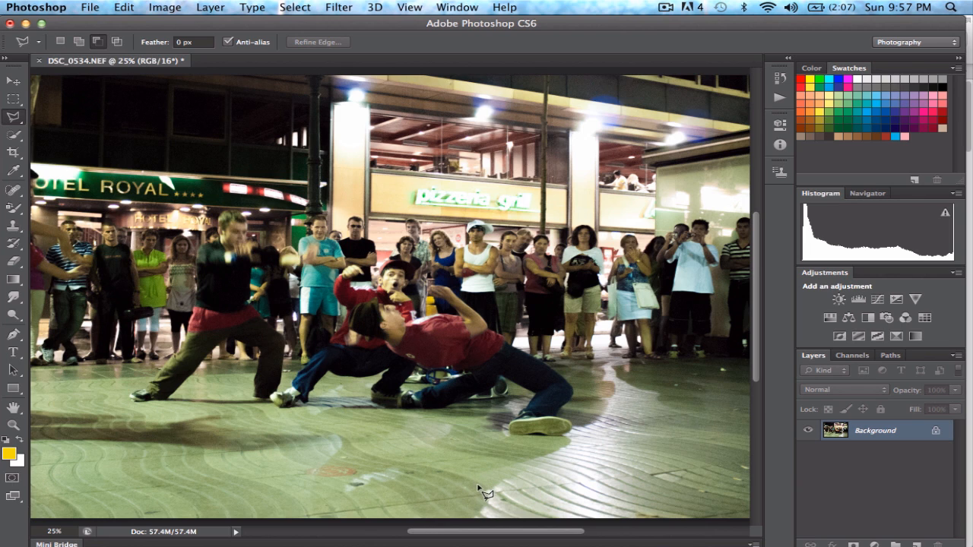
- Crop the photo closer around the dancers, trimming the upper area and both sides with an unconstrained ratio
{"action": "left_click", "coordinate": [13, 153]}
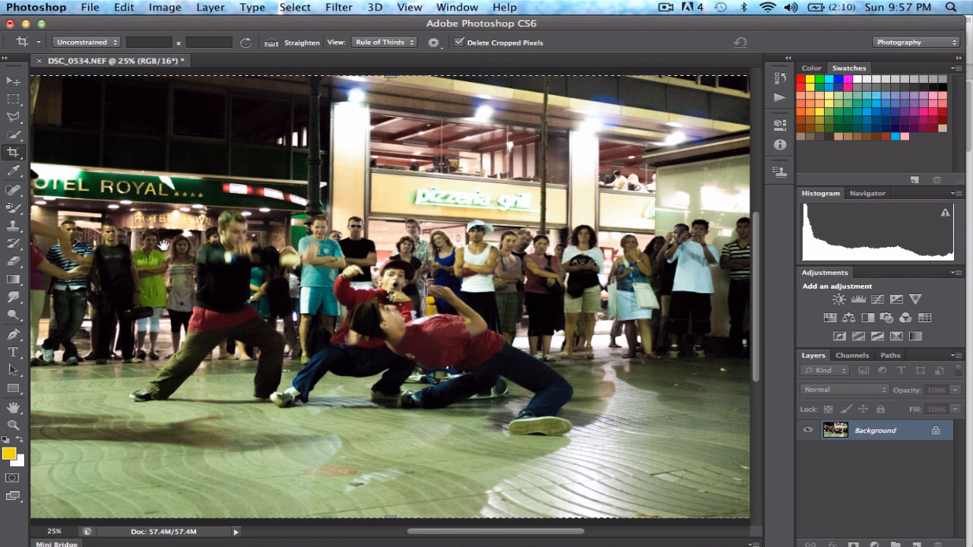
{"action": "left_click", "coordinate": [262, 261], "text": "alt"}
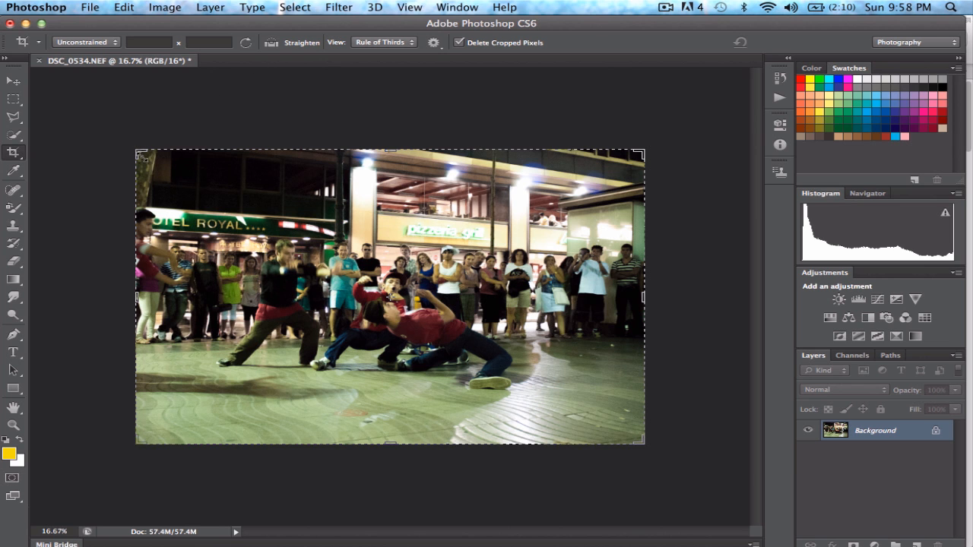
{"action": "left_click_drag", "start_coordinate": [141, 155], "coordinate": [175, 191]}
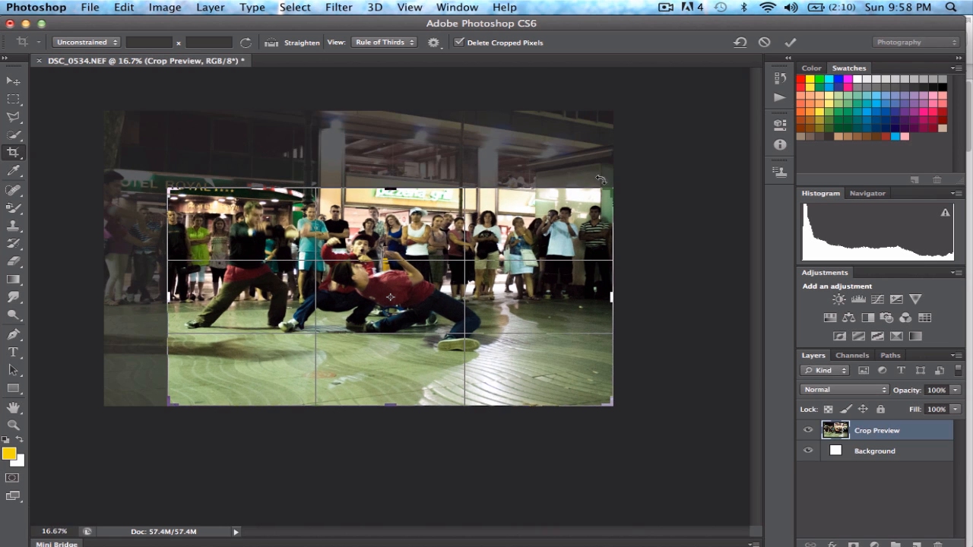
{"action": "mouse_move", "coordinate": [613, 193]}
{"action": "left_mouse_down"}
{"action": "mouse_move", "coordinate": [581, 197]}
{"action": "mouse_move", "coordinate": [594, 197]}
{"action": "left_mouse_up"}
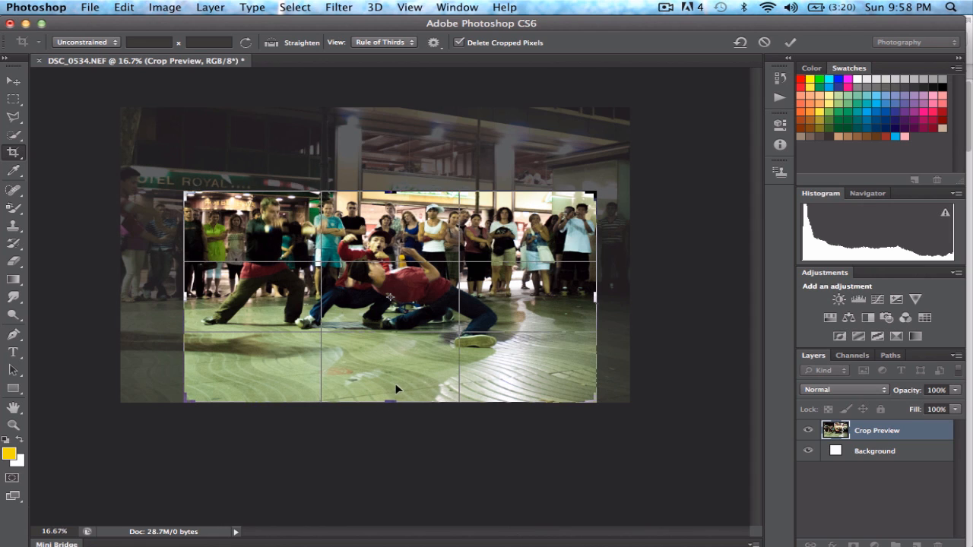
{"action": "left_click", "coordinate": [789, 44]}
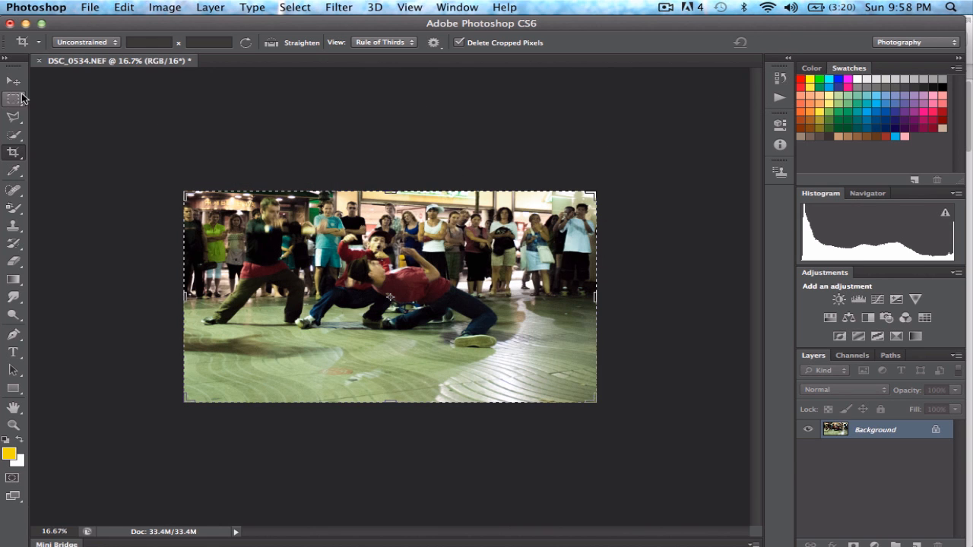
{"action": "left_click", "coordinate": [13, 81]}
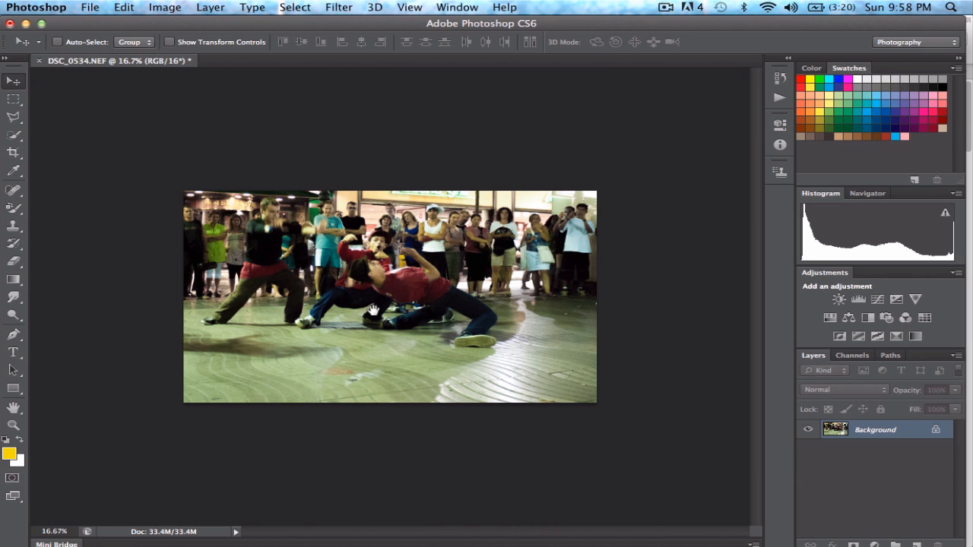
- Duplicate the Background layer of the cropped photo
{"action": "key", "text": "super+equal"}
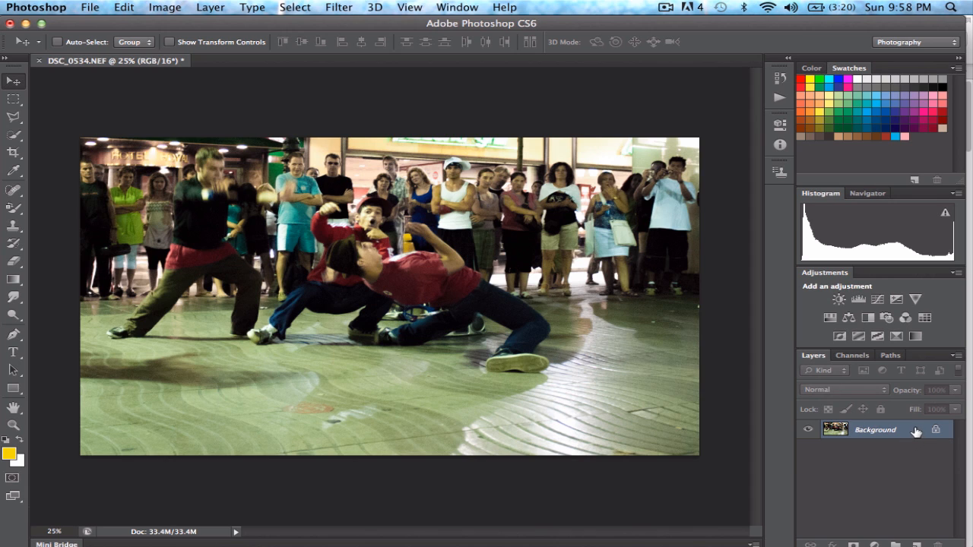
{"action": "left_click_drag", "start_coordinate": [915, 431], "coordinate": [920, 543]}
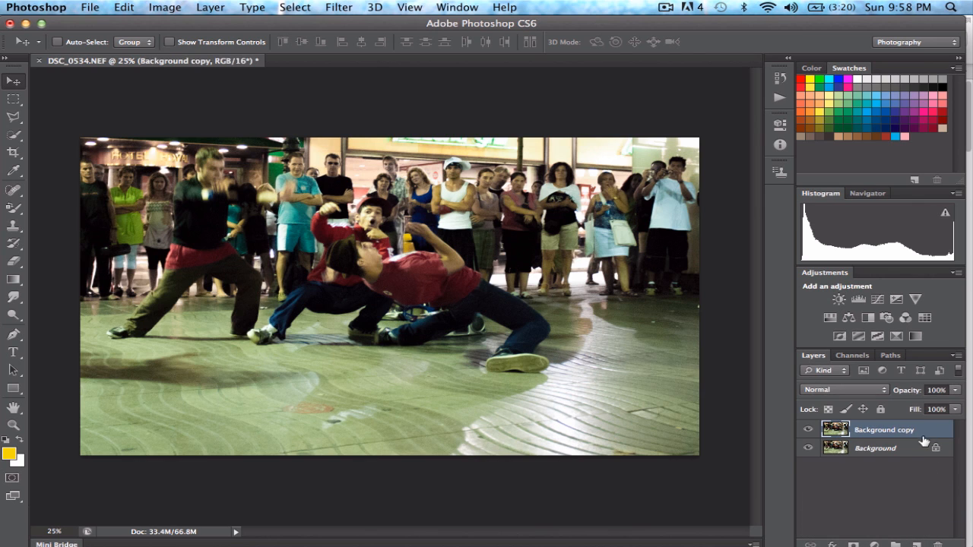
{"action": "left_click_drag", "start_coordinate": [799, 23], "coordinate": [801, 23]}
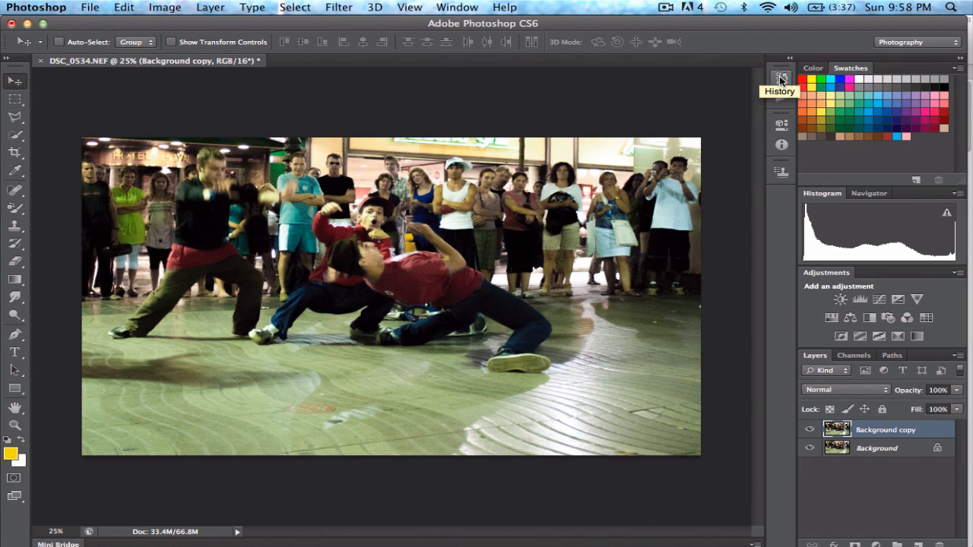
- Step back through the document history to the Crop and original states, ending on the Duplicate Layer state
{"action": "left_click", "coordinate": [781, 82]}
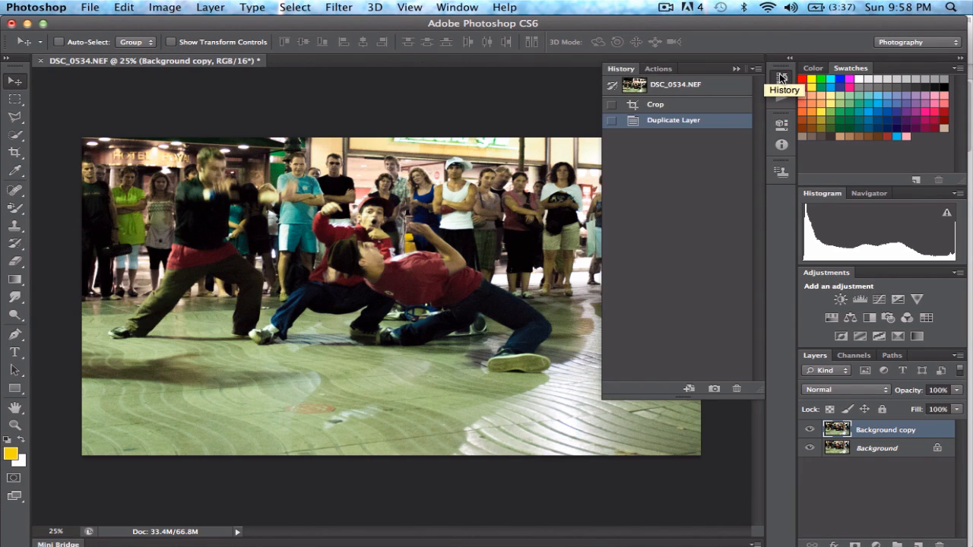
{"action": "left_click", "coordinate": [697, 108]}
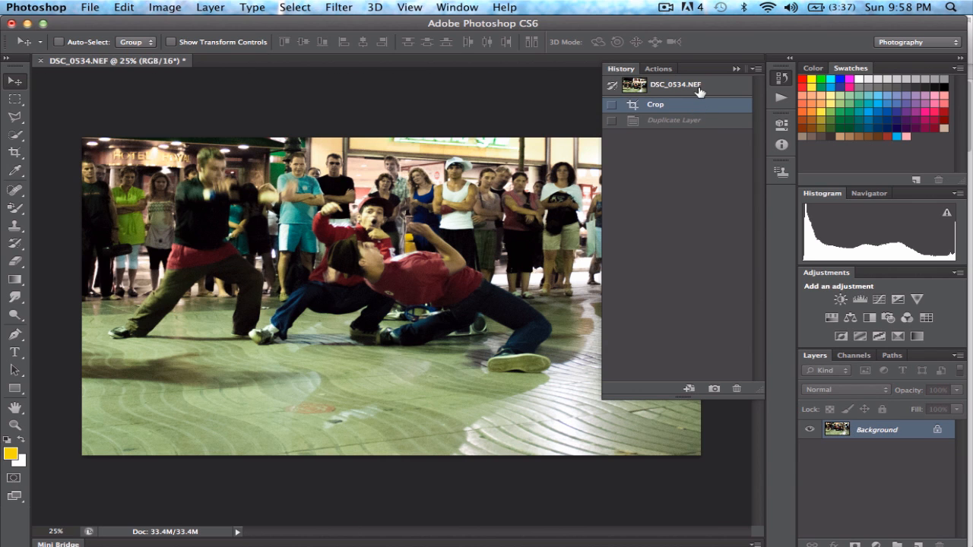
{"action": "left_click", "coordinate": [698, 90]}
{"action": "left_click", "coordinate": [698, 108]}
{"action": "left_click", "coordinate": [704, 123]}
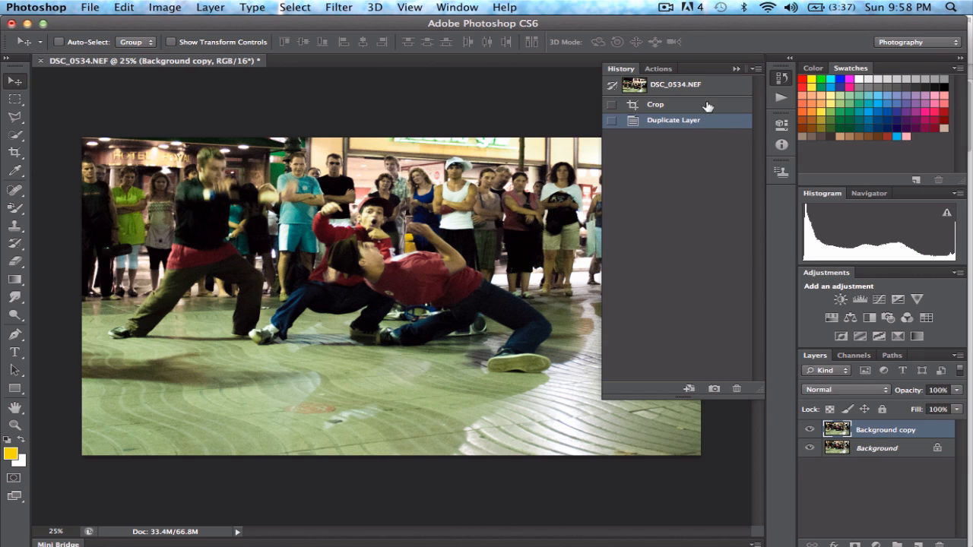
{"action": "left_click", "coordinate": [708, 107]}
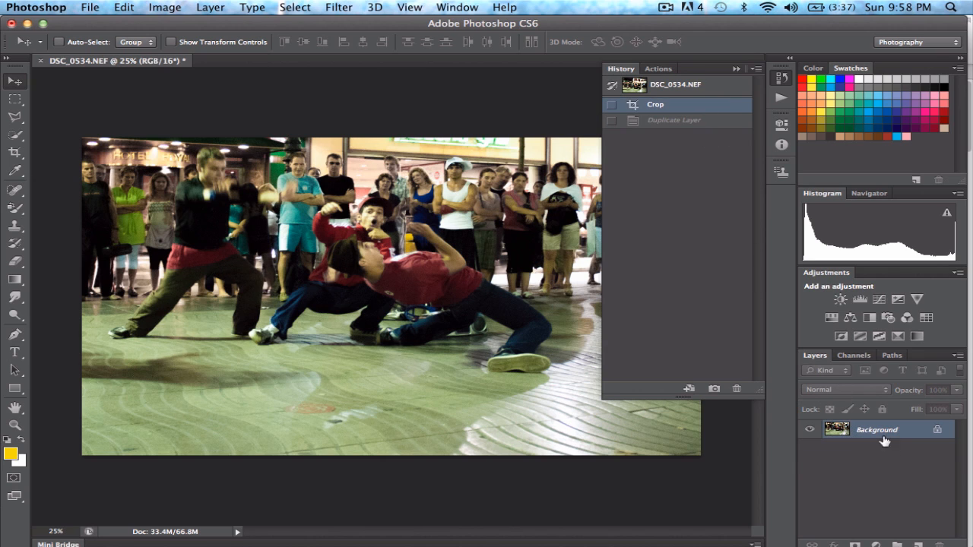
{"action": "left_click", "coordinate": [683, 122]}
{"action": "left_click", "coordinate": [738, 69]}
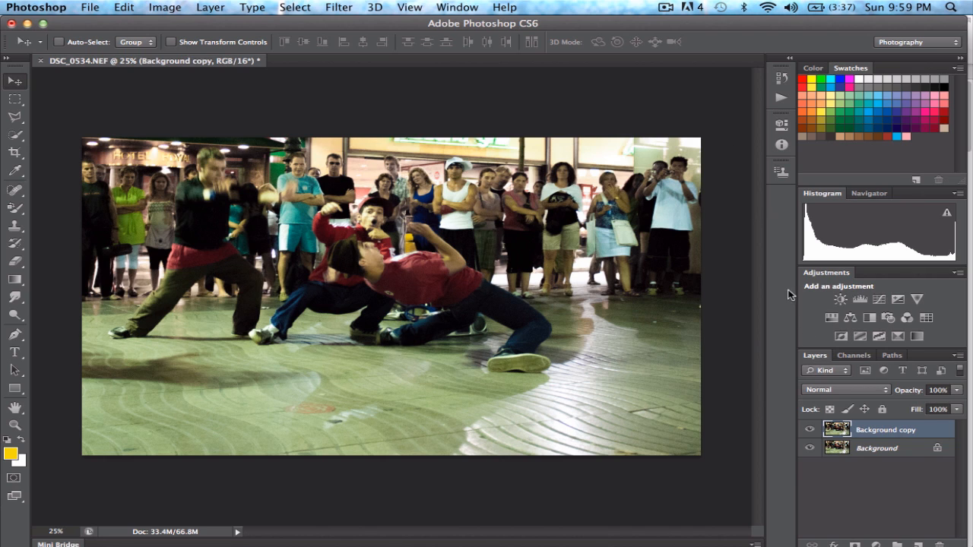
- Add two Levels adjustment layers with default settings above the duplicated background layer
{"action": "left_click", "coordinate": [859, 301]}
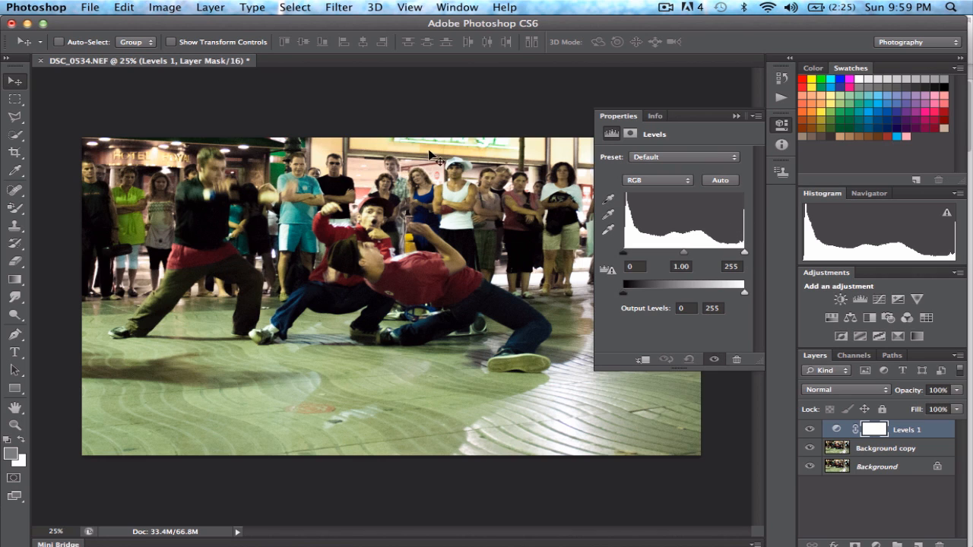
{"action": "left_click", "coordinate": [736, 115]}
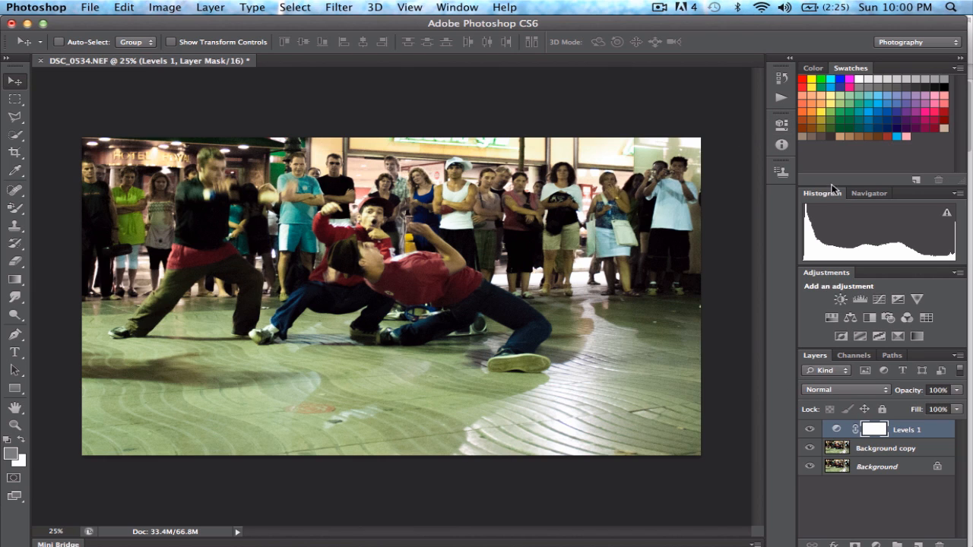
{"action": "left_click", "coordinate": [861, 300]}
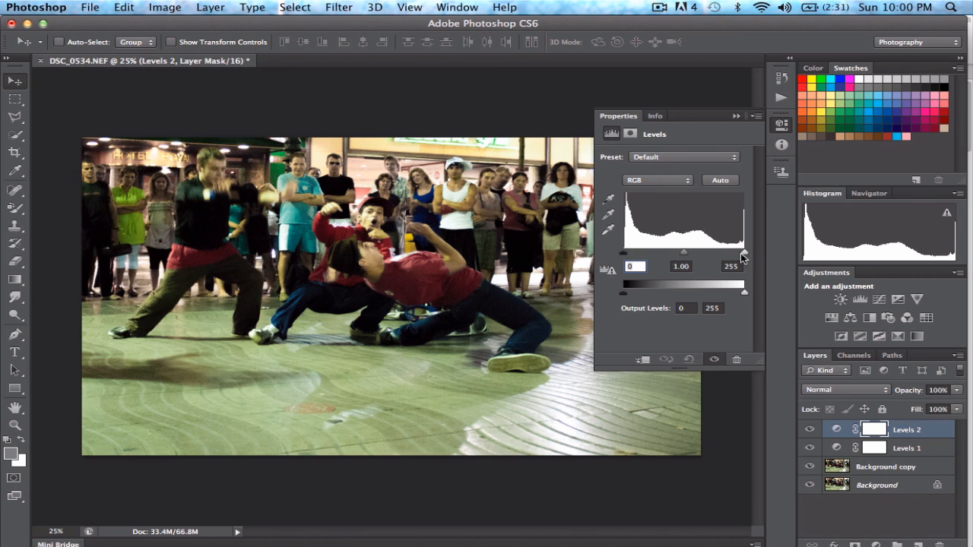
- Try white input levels of 190 and 232 in the topmost Levels adjustment, and return the value to 255
{"action": "left_click_drag", "start_coordinate": [745, 256], "coordinate": [715, 254]}
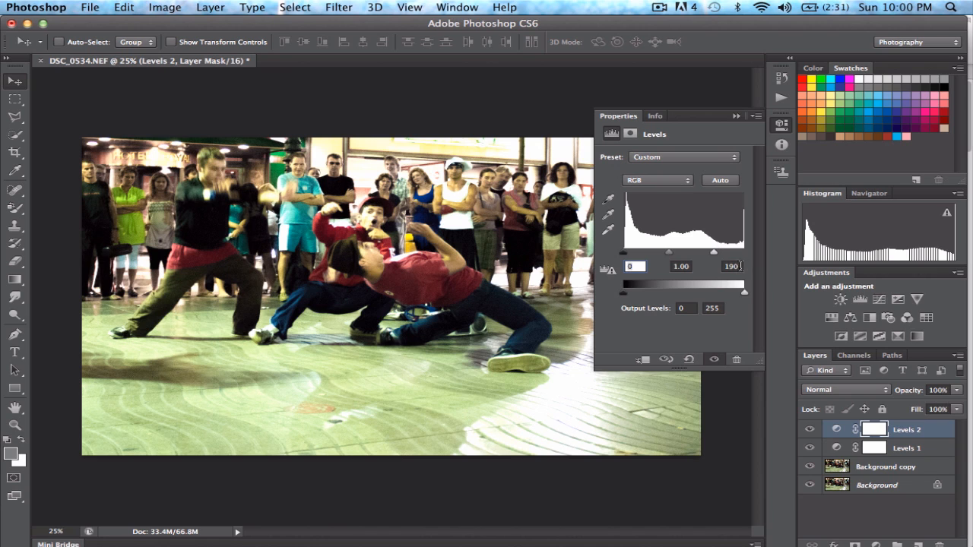
{"action": "left_click", "coordinate": [731, 266]}
{"action": "left_click_drag", "start_coordinate": [715, 256], "coordinate": [732, 255]}
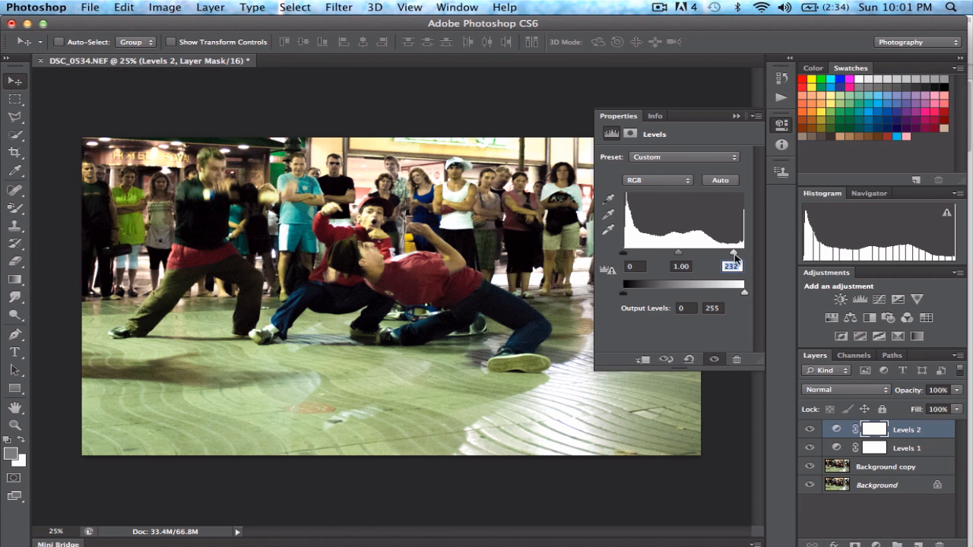
{"action": "left_click_drag", "start_coordinate": [733, 252], "coordinate": [746, 254]}
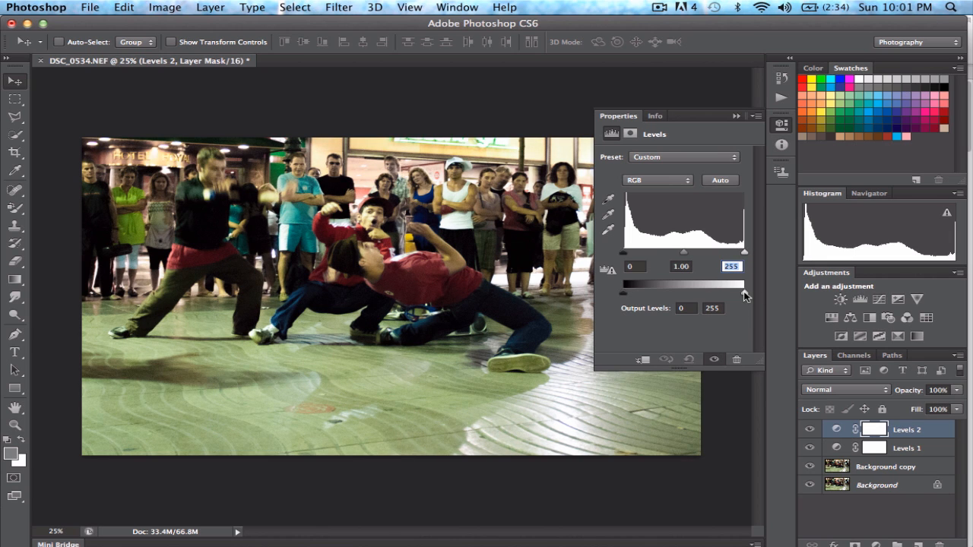
- Set the white output level of the topmost Levels adjustment to 247
{"action": "left_click_drag", "start_coordinate": [745, 293], "coordinate": [739, 297]}
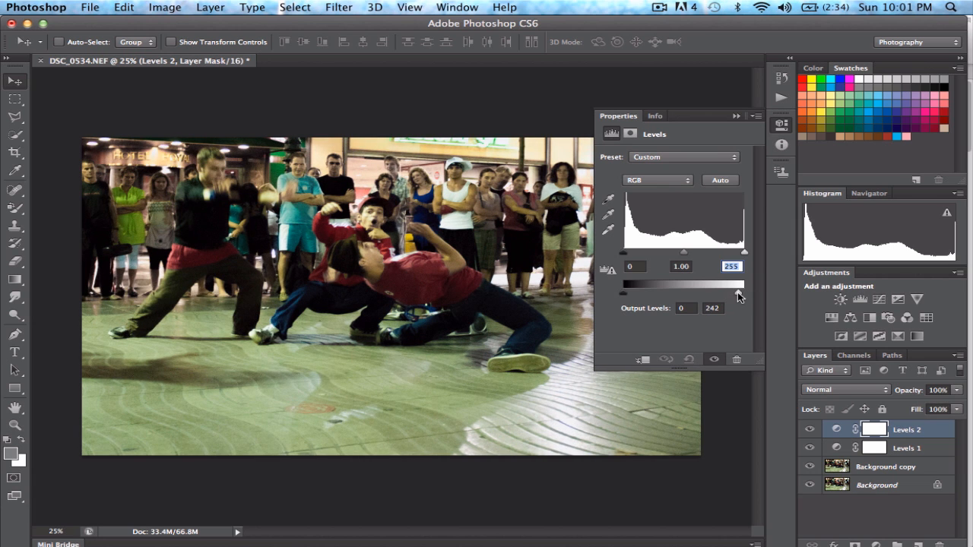
{"action": "left_click", "coordinate": [715, 308]}
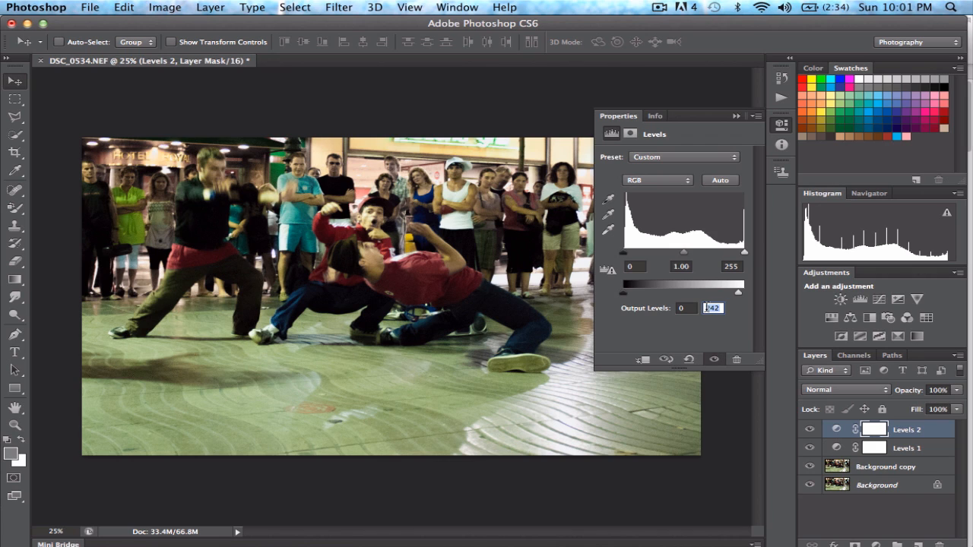
{"action": "left_click", "coordinate": [719, 308]}
{"action": "left_click_drag", "start_coordinate": [739, 295], "coordinate": [743, 294]}
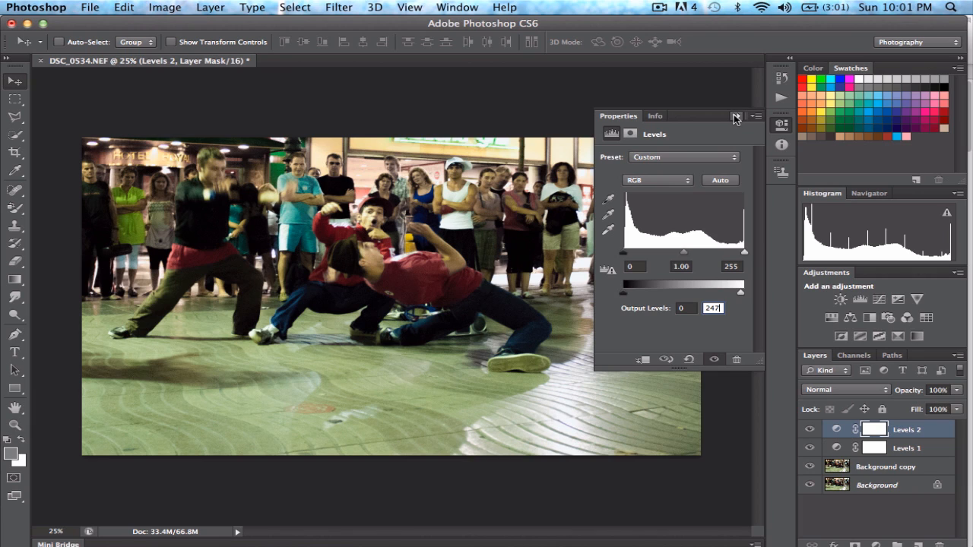
- Add a Brightness/Contrast adjustment layer with brightness 23 and contrast 29
{"action": "left_click", "coordinate": [841, 301]}
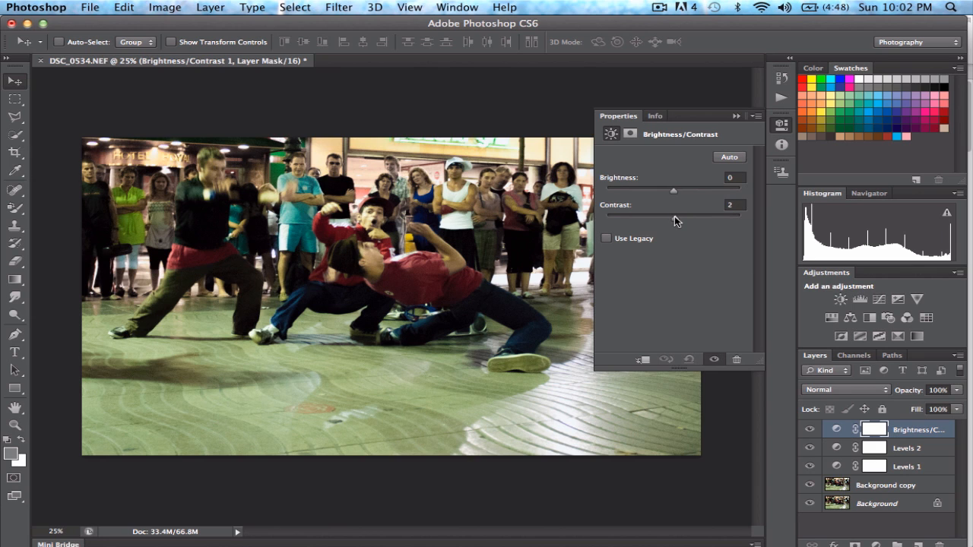
{"action": "left_click_drag", "start_coordinate": [675, 216], "coordinate": [683, 218]}
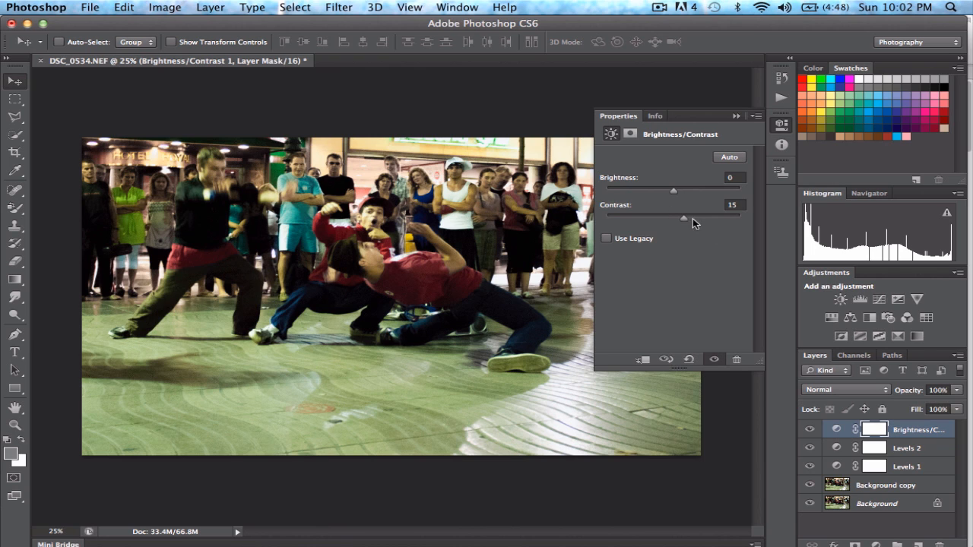
{"action": "left_click_drag", "start_coordinate": [685, 217], "coordinate": [683, 197]}
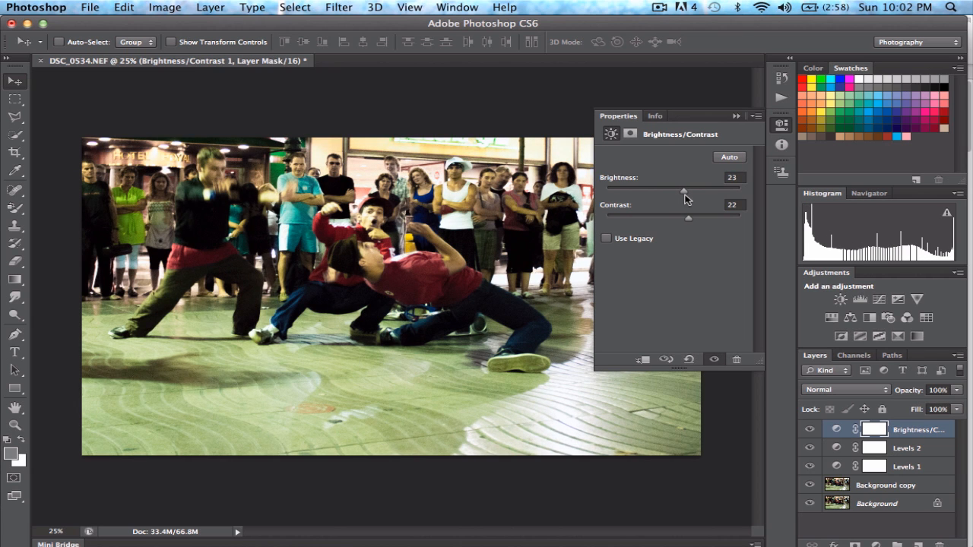
{"action": "left_click_drag", "start_coordinate": [689, 219], "coordinate": [691, 222]}
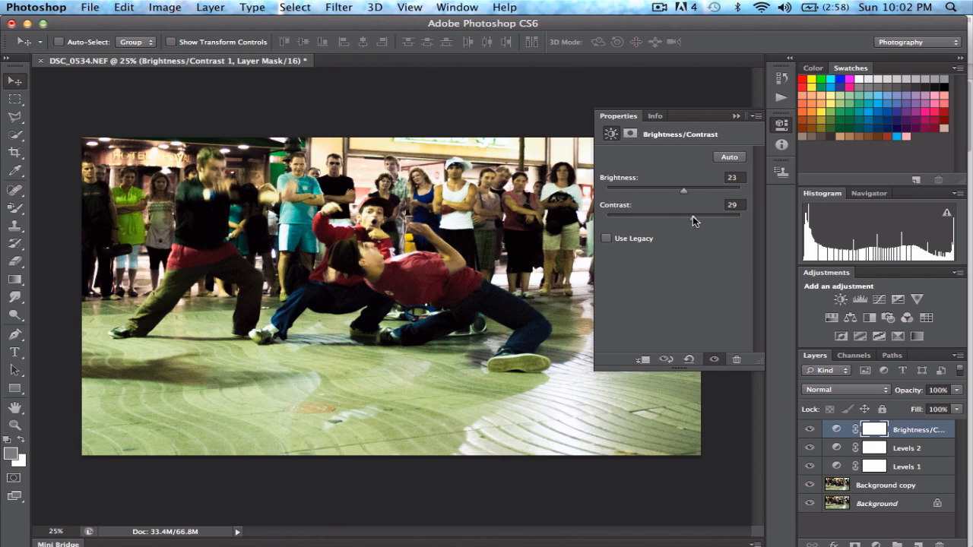
{"action": "left_click", "coordinate": [737, 116]}
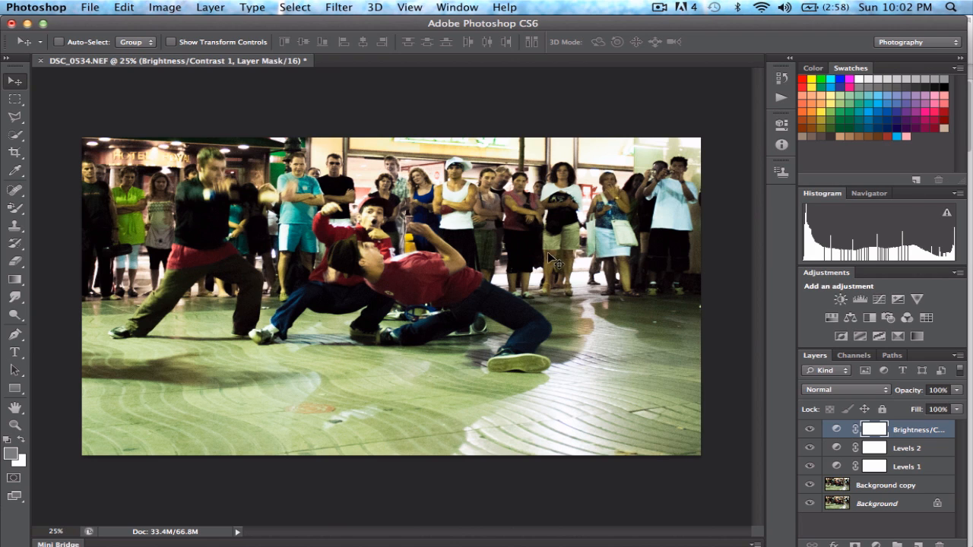
- Add a Hue/Saturation adjustment layer with the master saturation set to +15
{"action": "left_click", "coordinate": [831, 318]}
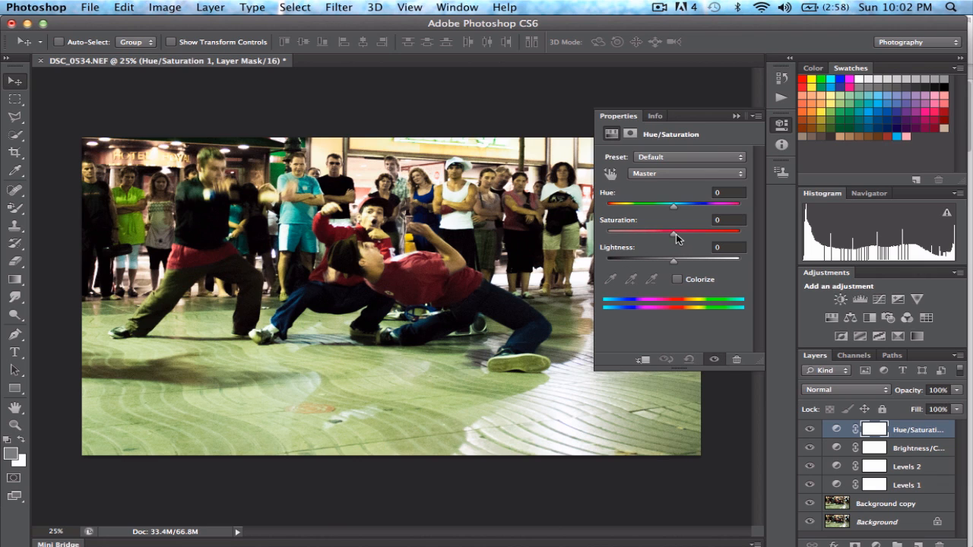
{"action": "left_click_drag", "start_coordinate": [676, 239], "coordinate": [685, 239]}
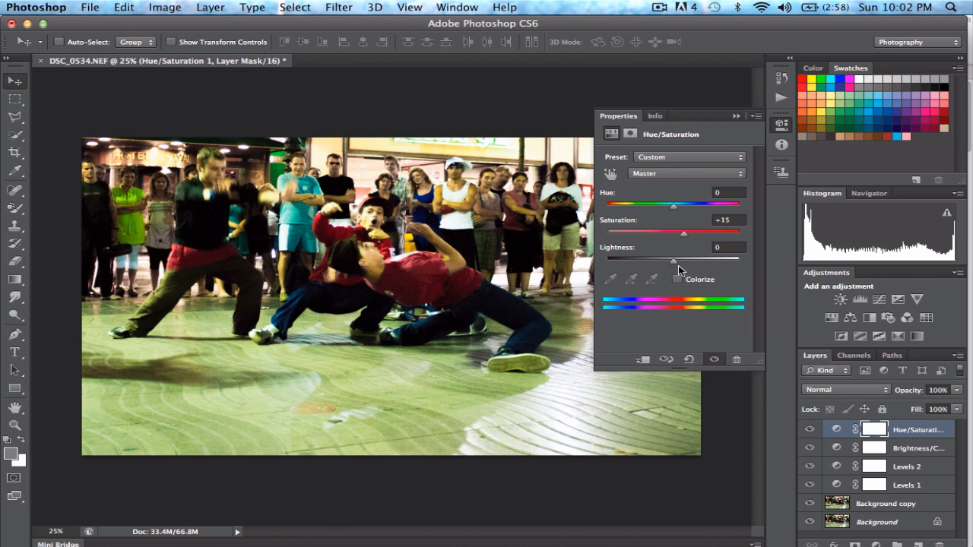
{"action": "left_click", "coordinate": [737, 116]}
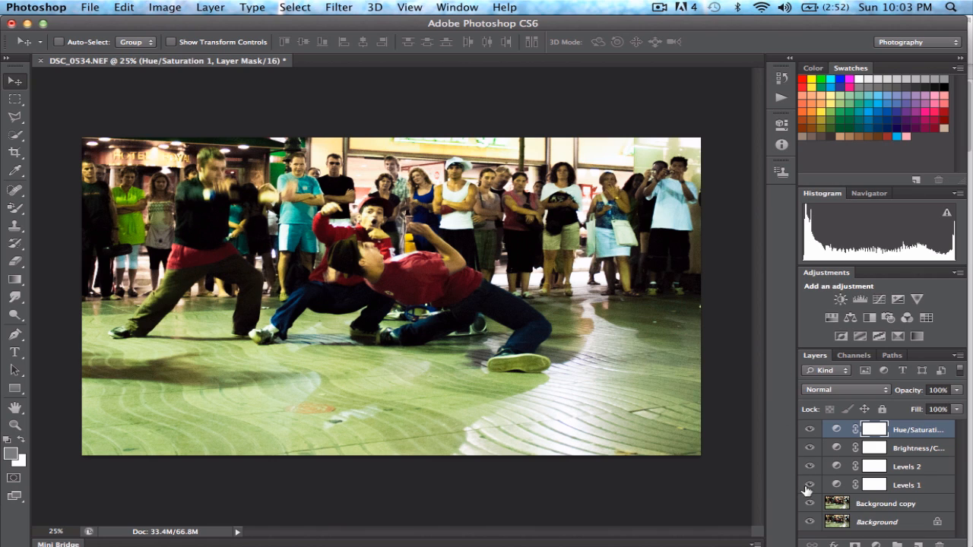
- Merge all the adjustment layers and the background copy into one layer, keeping the original Background separate
{"action": "left_click", "coordinate": [872, 506], "text": "shift"}
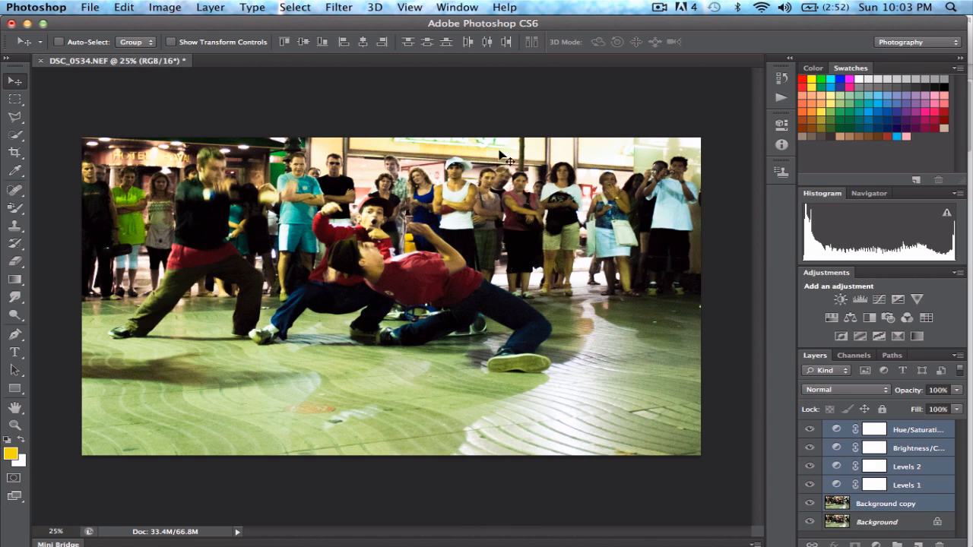
{"action": "left_click", "coordinate": [165, 8]}
{"action": "mouse_move", "coordinate": [200, 9]}
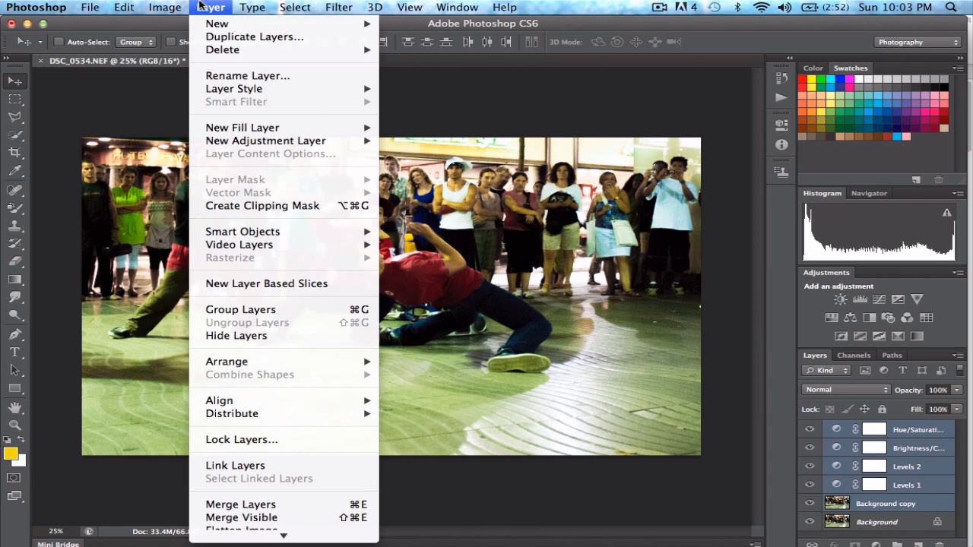
{"action": "left_click", "coordinate": [272, 507]}
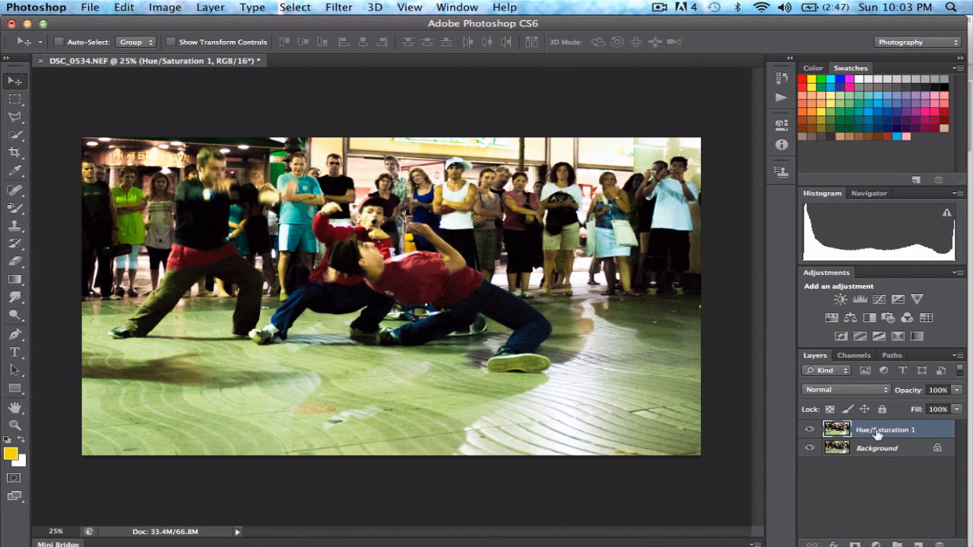
- Compare the edited photo with the original by hiding and showing the merged layer twice, leaving it visible
{"action": "left_click", "coordinate": [810, 431]}
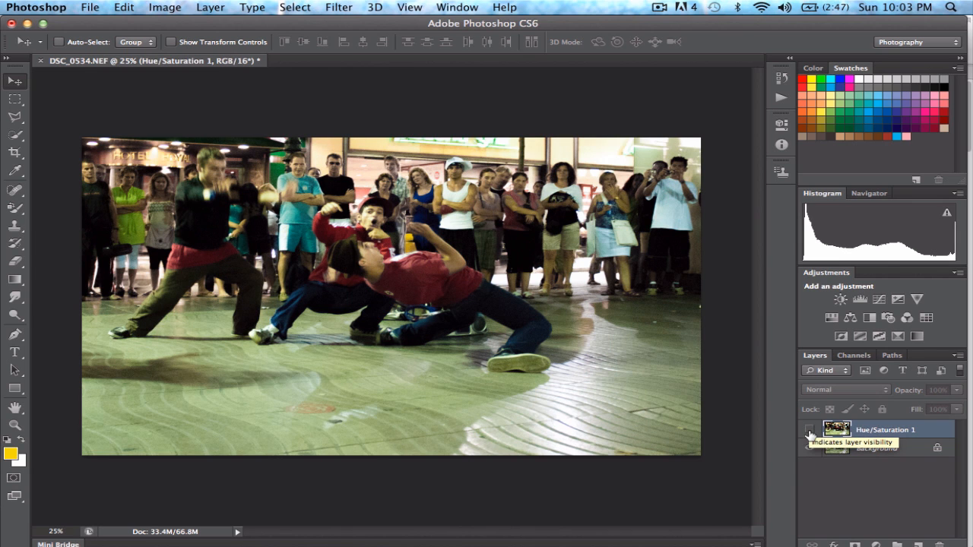
{"action": "left_click", "coordinate": [810, 431]}
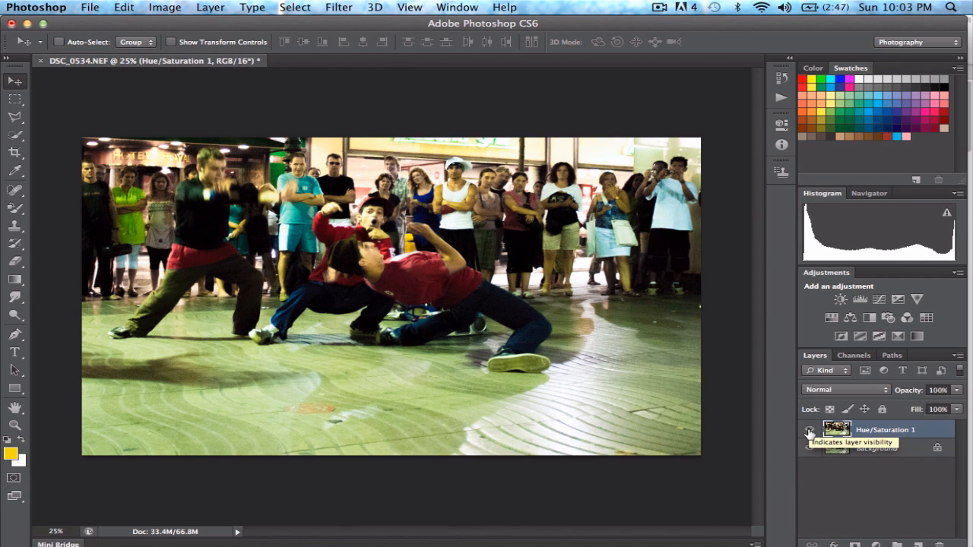
{"action": "left_click", "coordinate": [810, 431]}
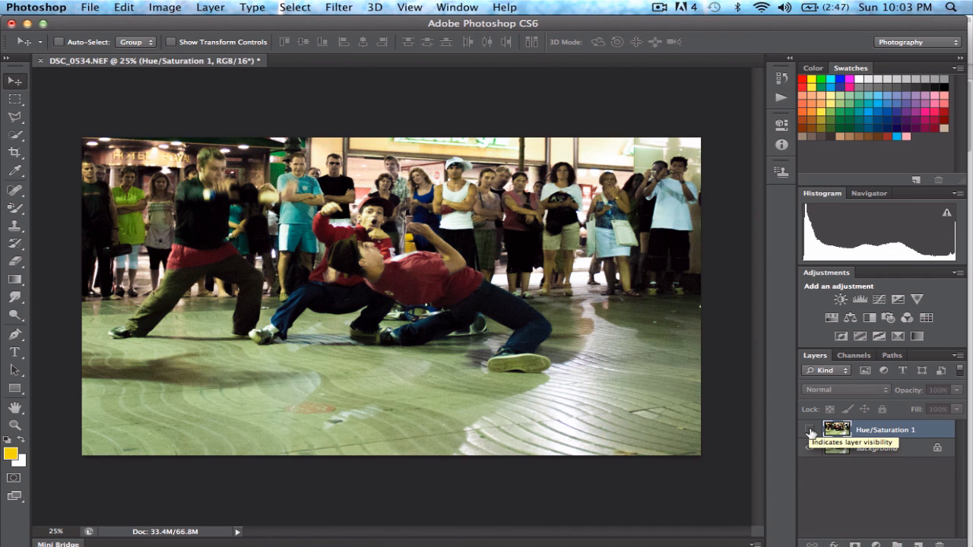
{"action": "left_click", "coordinate": [810, 430]}
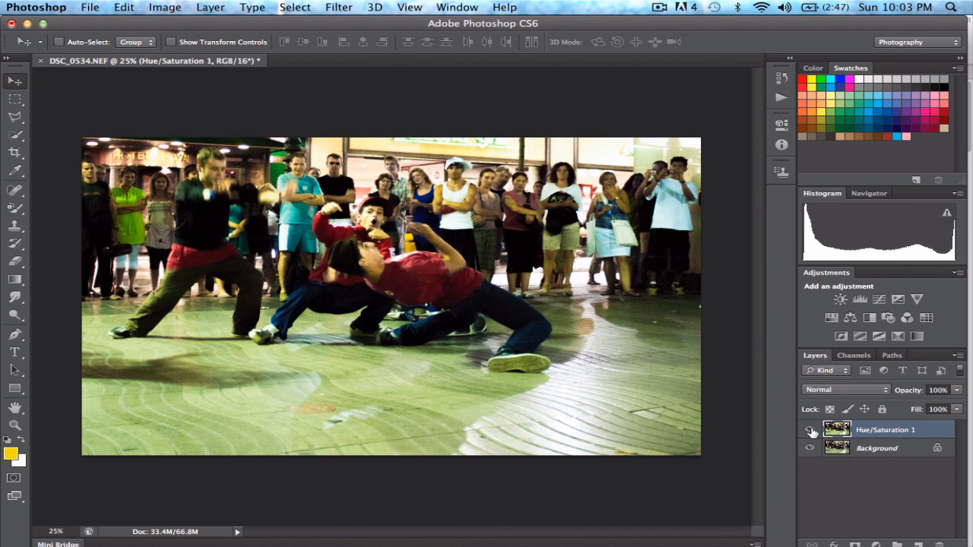